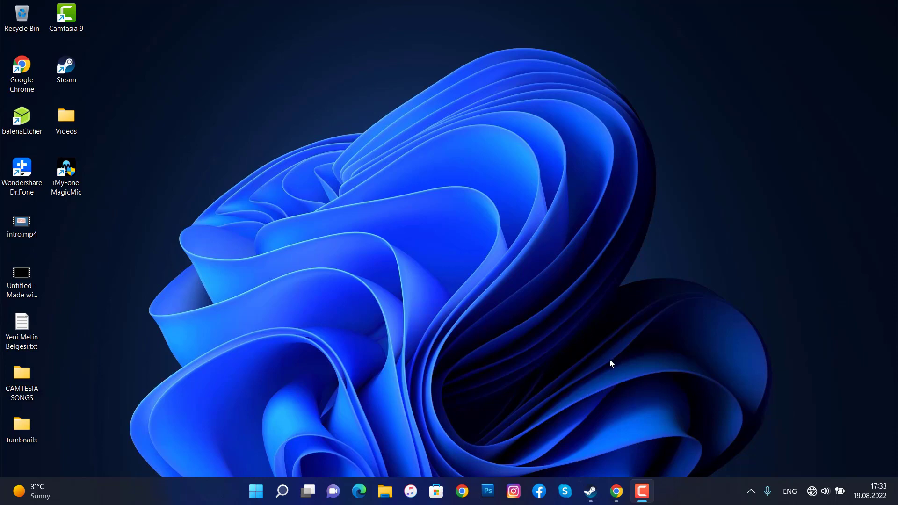
- Download the free MagicMic trial installer from the iMyFone voice changer page in Chrome
{"action": "left_click", "coordinate": [616, 493]}
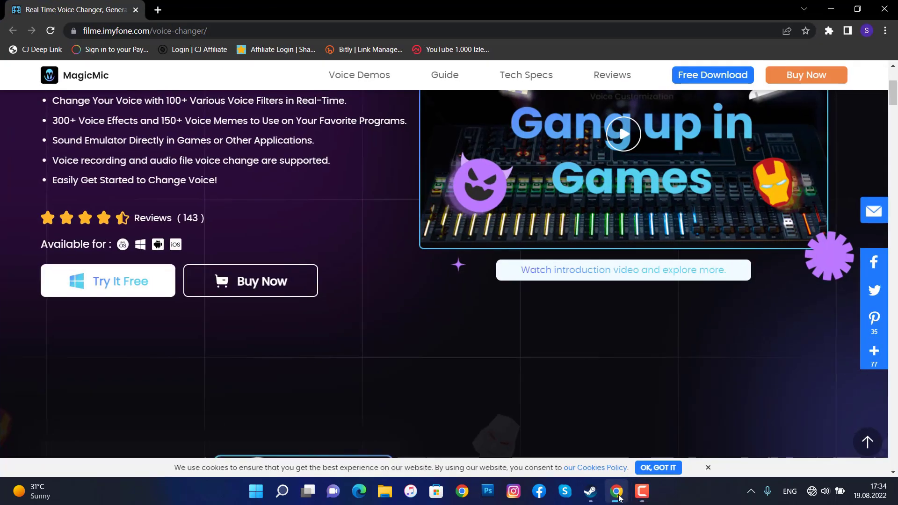
{"action": "scroll", "coordinate": [281, 234], "scroll_direction": "up", "scroll_amount": 2}
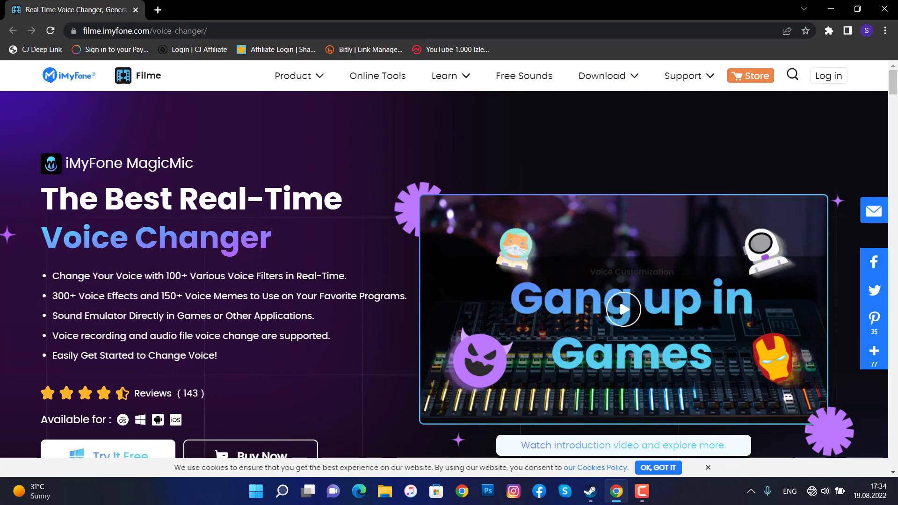
{"action": "scroll", "coordinate": [113, 363], "scroll_direction": "down", "scroll_amount": 1}
{"action": "scroll", "coordinate": [112, 363], "scroll_direction": "down", "scroll_amount": 1}
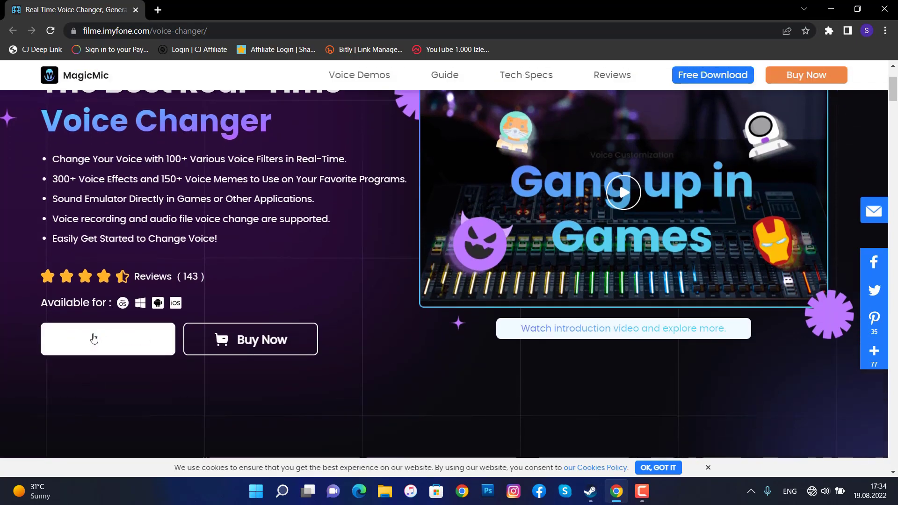
{"action": "left_click", "coordinate": [117, 349]}
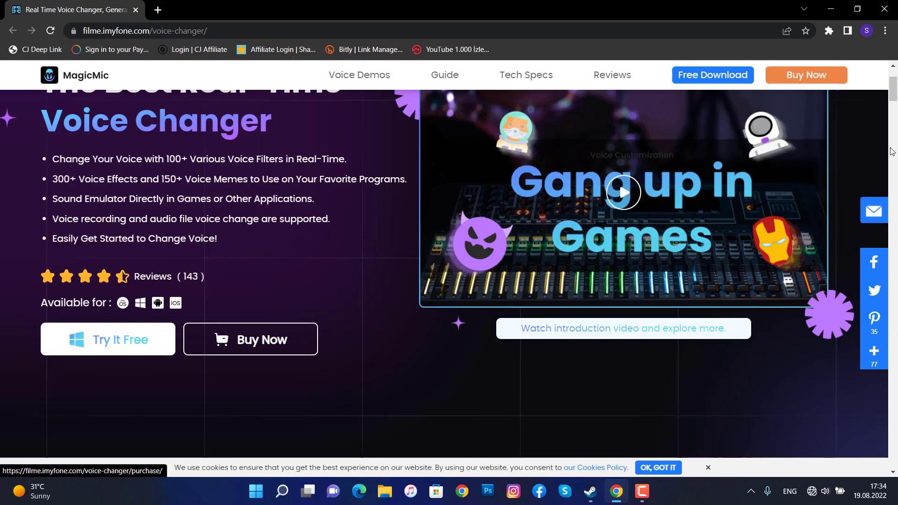
- Open the MagicMic app and pick Darth Vader from the VoiceBox Hot list
{"action": "left_click", "coordinate": [830, 10]}
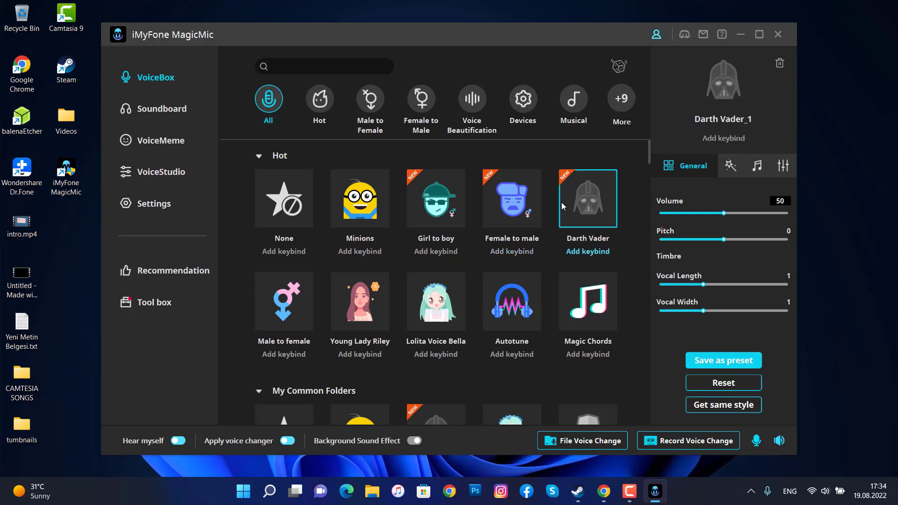
{"action": "left_click", "coordinate": [586, 208]}
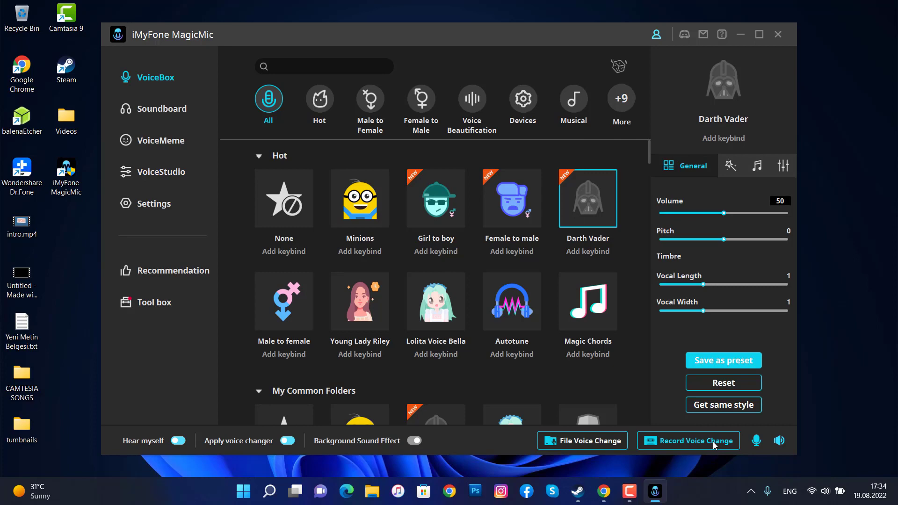
- Choose Mikrofon (USB PnP Sound Device) as the MagicMic microphone, then go back to VoiceBox
{"action": "left_click", "coordinate": [162, 210]}
{"action": "left_click", "coordinate": [335, 101]}
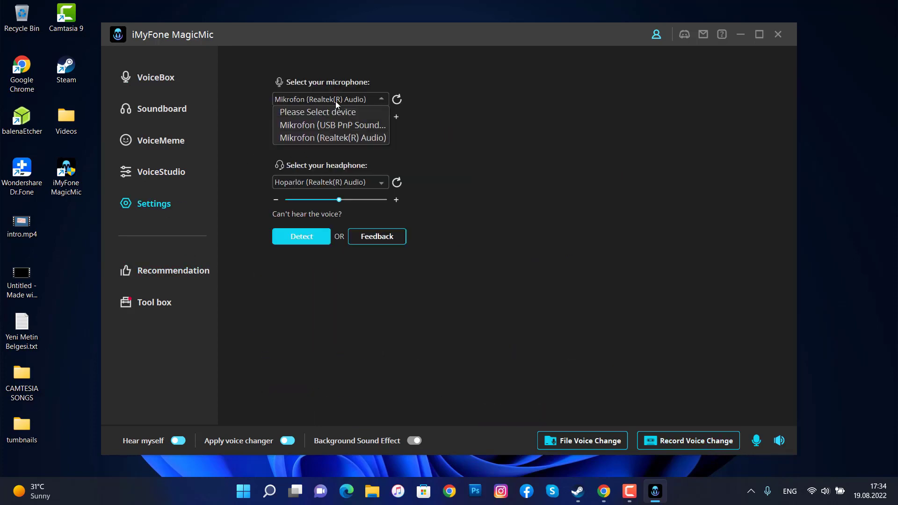
{"action": "left_click", "coordinate": [335, 128]}
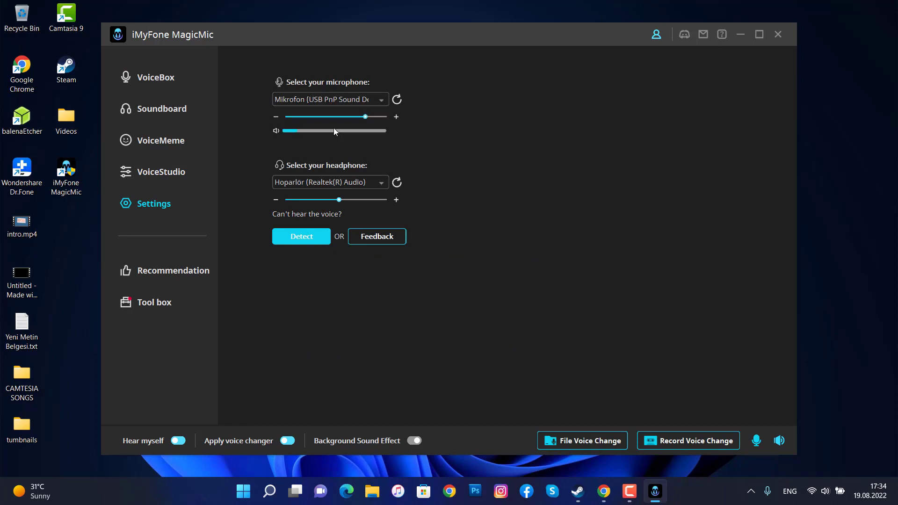
{"action": "left_click", "coordinate": [172, 83]}
{"action": "left_click", "coordinate": [604, 199]}
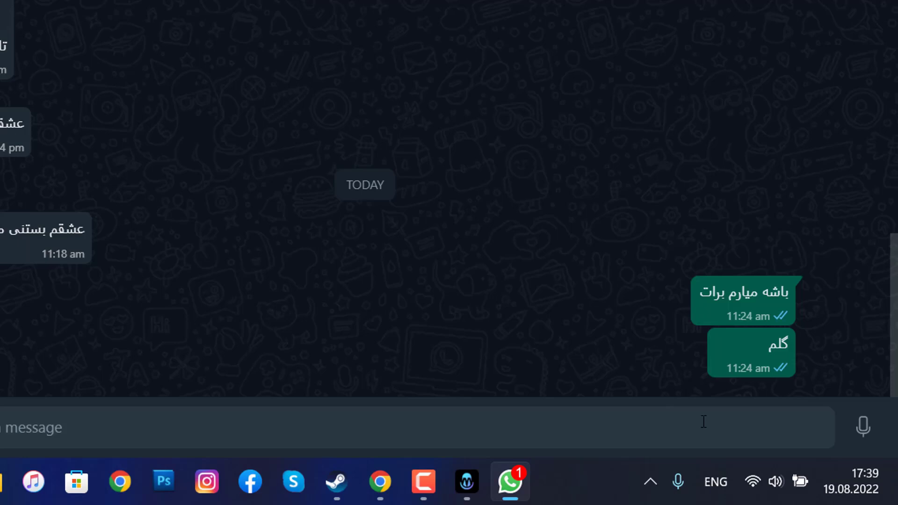
- Record and send an 8-second voice message in the WhatsApp chat
{"action": "left_click", "coordinate": [863, 429]}
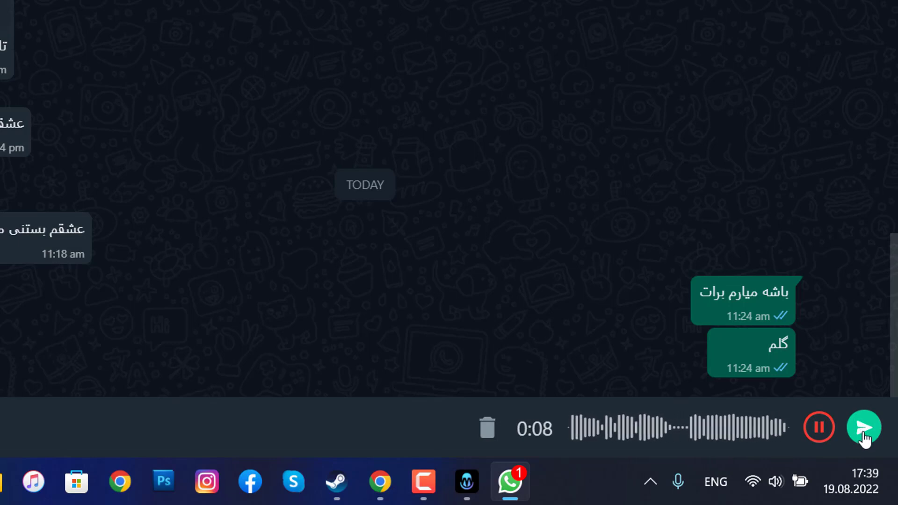
{"action": "left_click", "coordinate": [864, 430]}
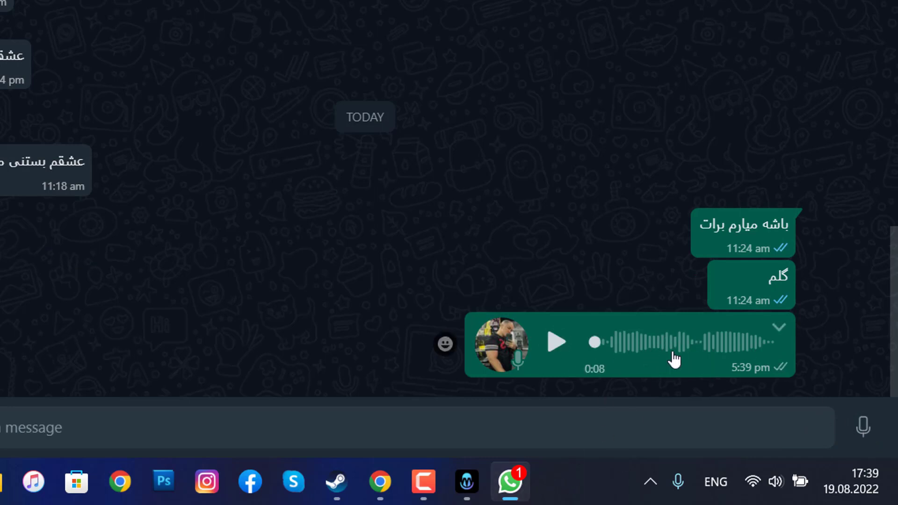
- Switch MagicMic's voice filter to Male to female and minimize MagicMic
{"action": "left_click", "coordinate": [517, 498]}
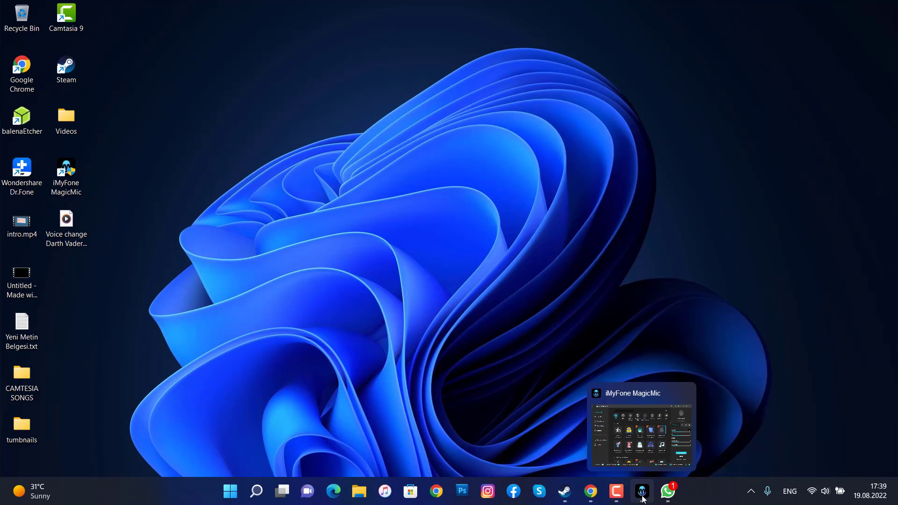
{"action": "left_click", "coordinate": [662, 461]}
{"action": "left_click", "coordinate": [284, 302]}
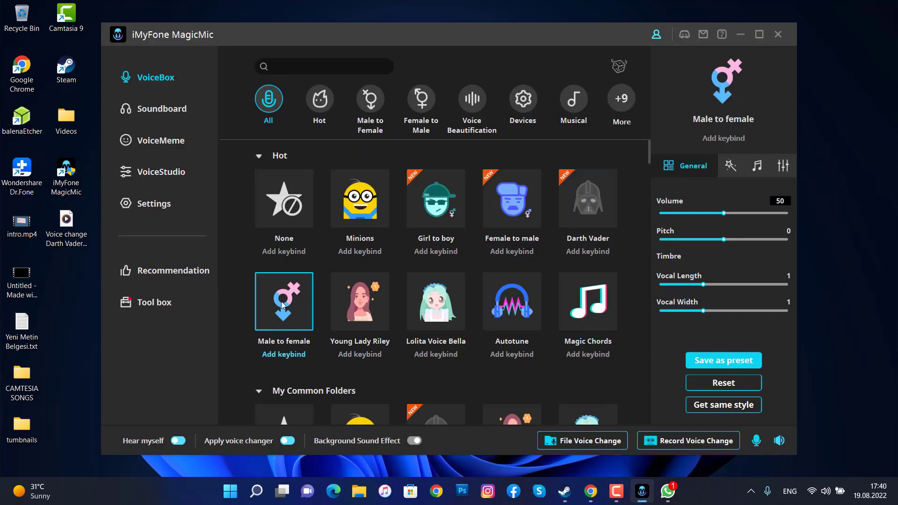
{"action": "left_click", "coordinate": [740, 34]}
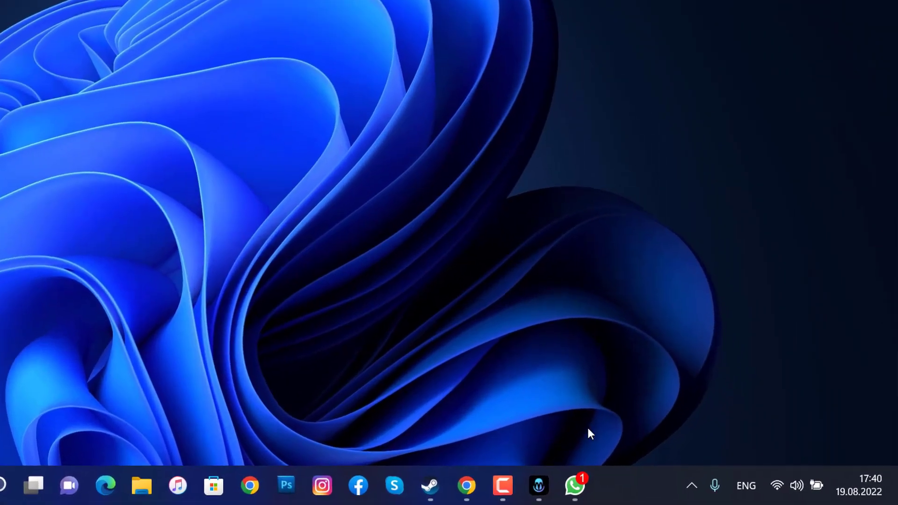
- Return to WhatsApp, then record and send another 8-second voice message with the Male to female voice
{"action": "left_click", "coordinate": [668, 491]}
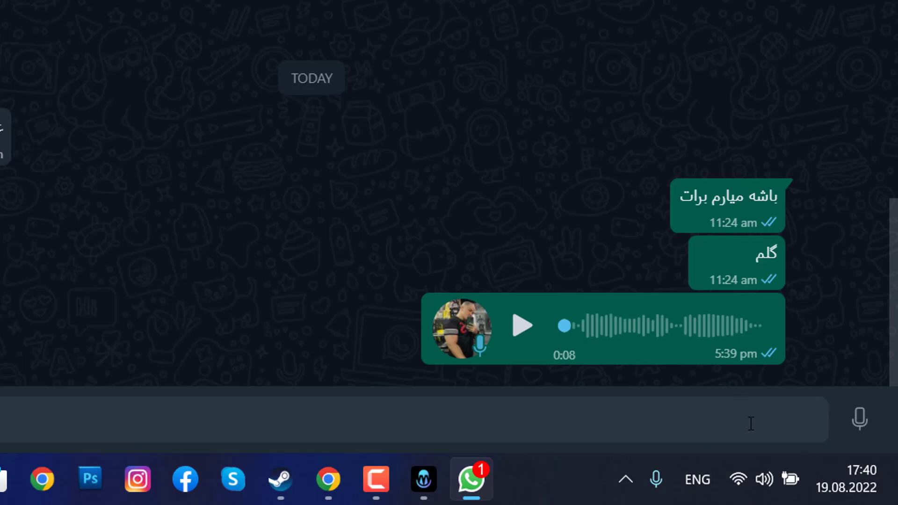
{"action": "left_click", "coordinate": [858, 420]}
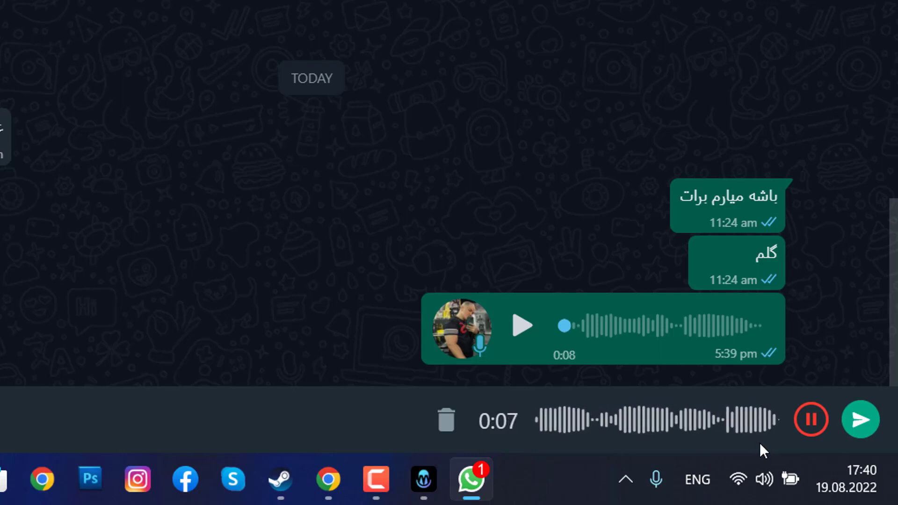
{"action": "left_click", "coordinate": [859, 419]}
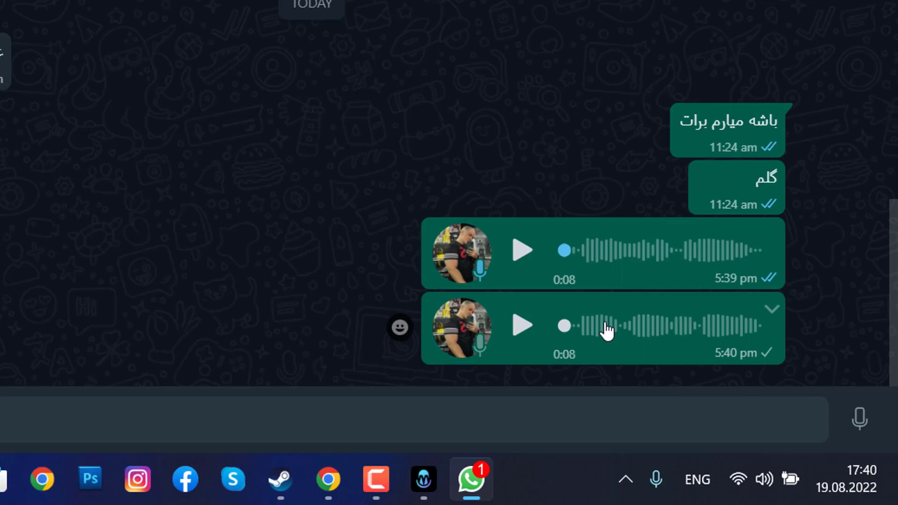